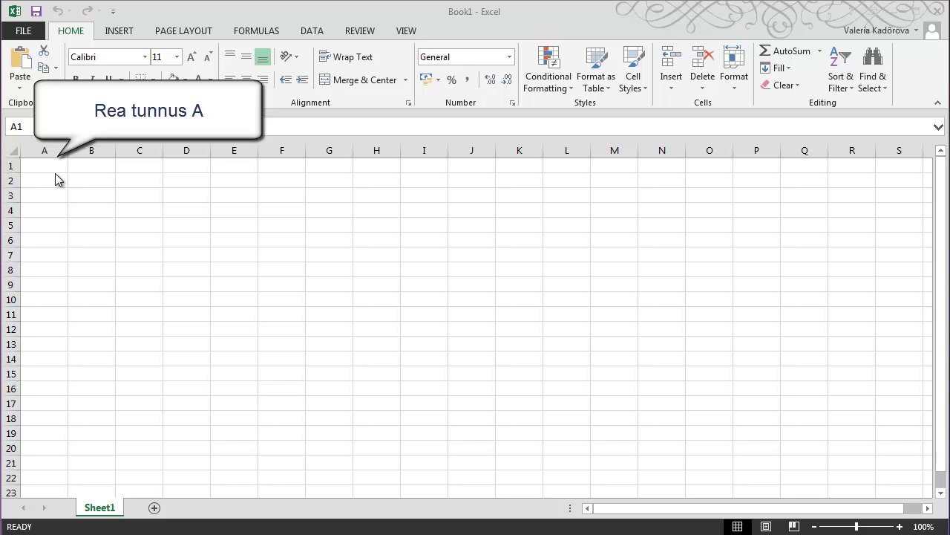
# Enter row code A in A1 and the partner's registry code in B1, ending at C1
pyautogui.click(55, 167)
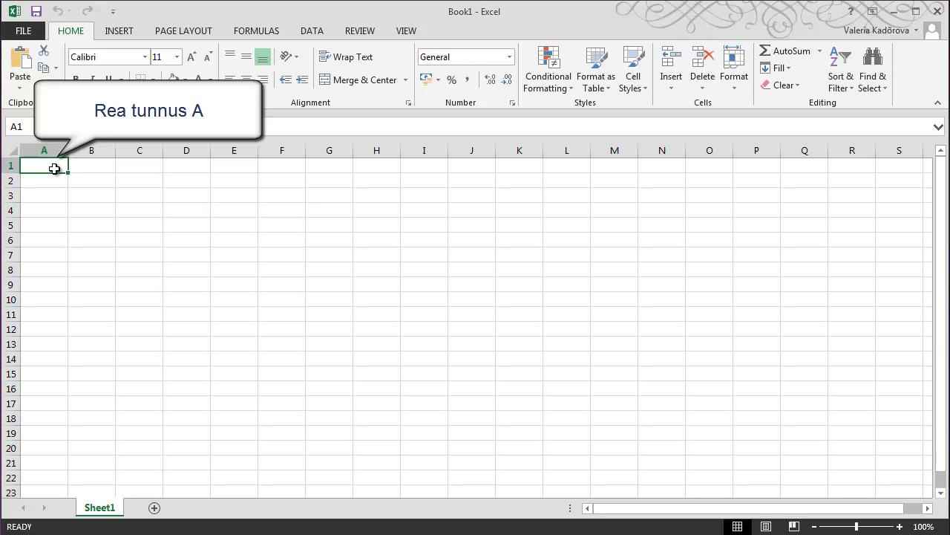
pyautogui.write('A')
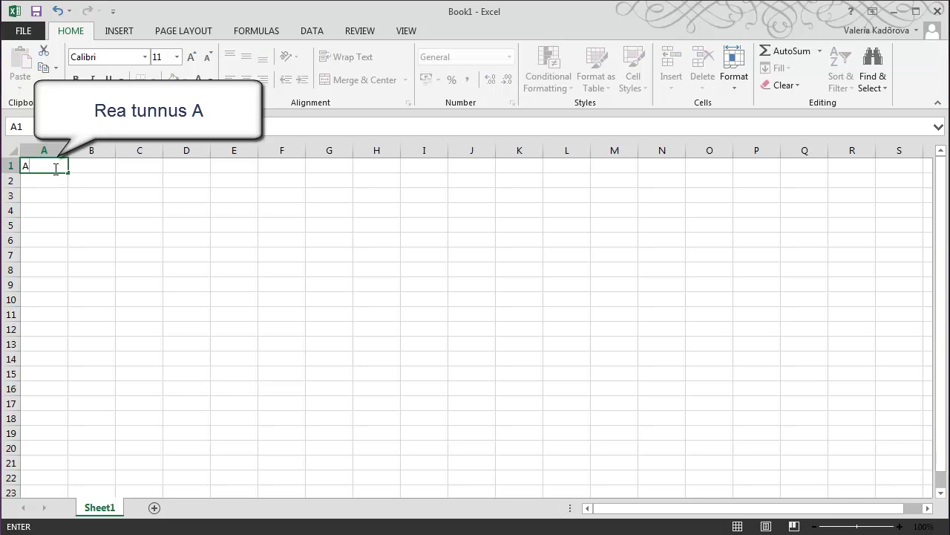
pyautogui.press('Tab')
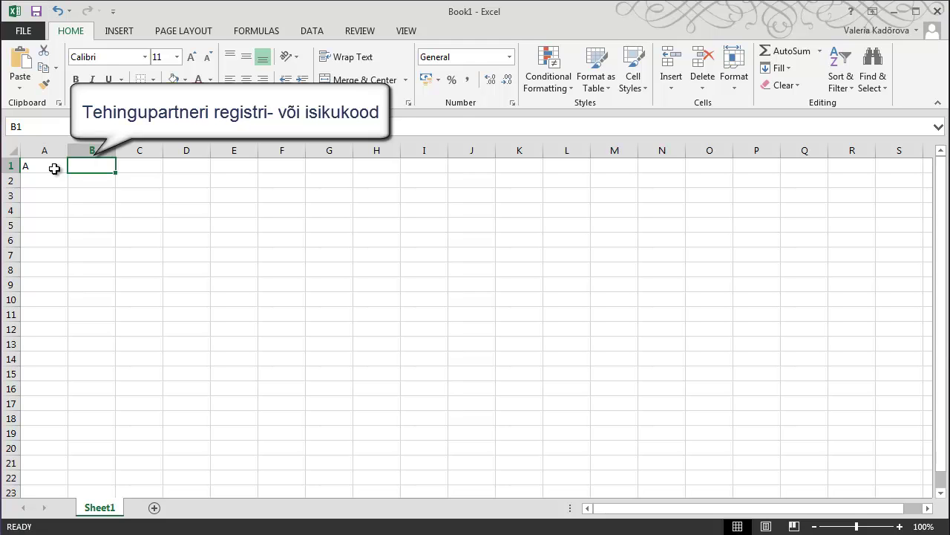
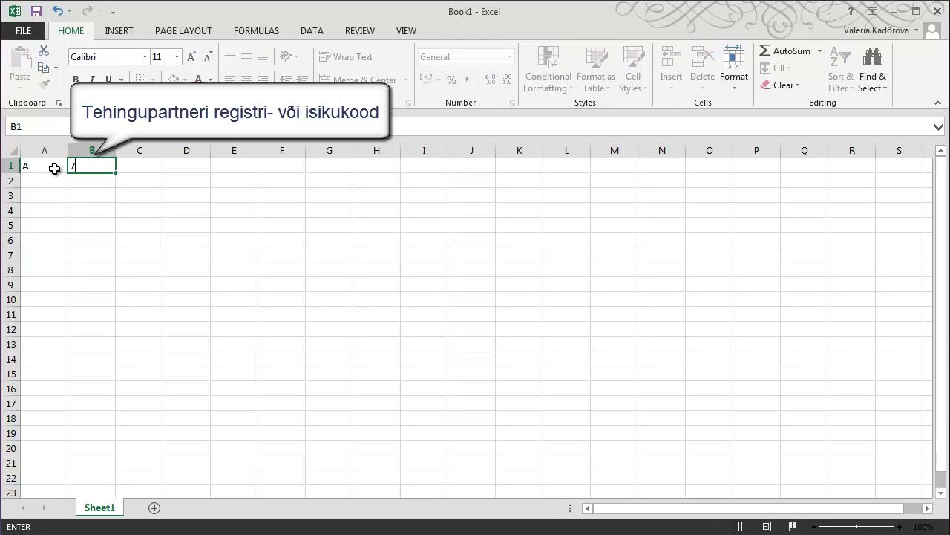
pyautogui.hotkey('ctrl', 'Return')
pyautogui.press('Tab')
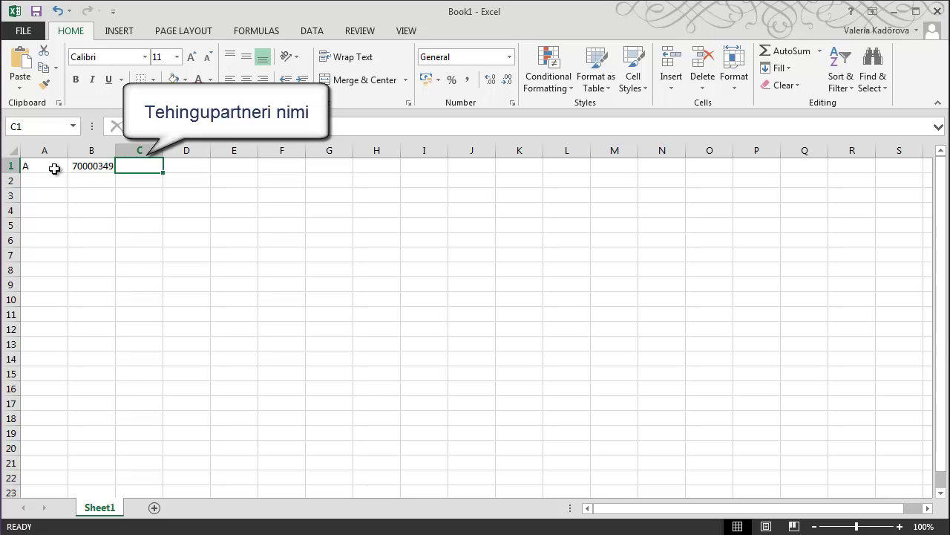
# Leave C1 empty and enter invoice number 15, date 01.01.2016 and total 1000 in D1–F1
pyautogui.press('Tab')
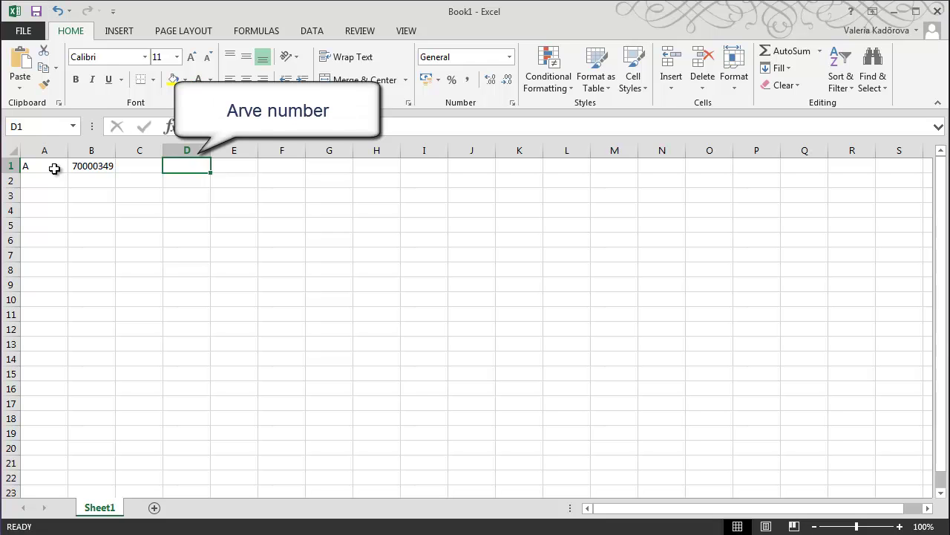
pyautogui.write('15')
pyautogui.press('Tab')
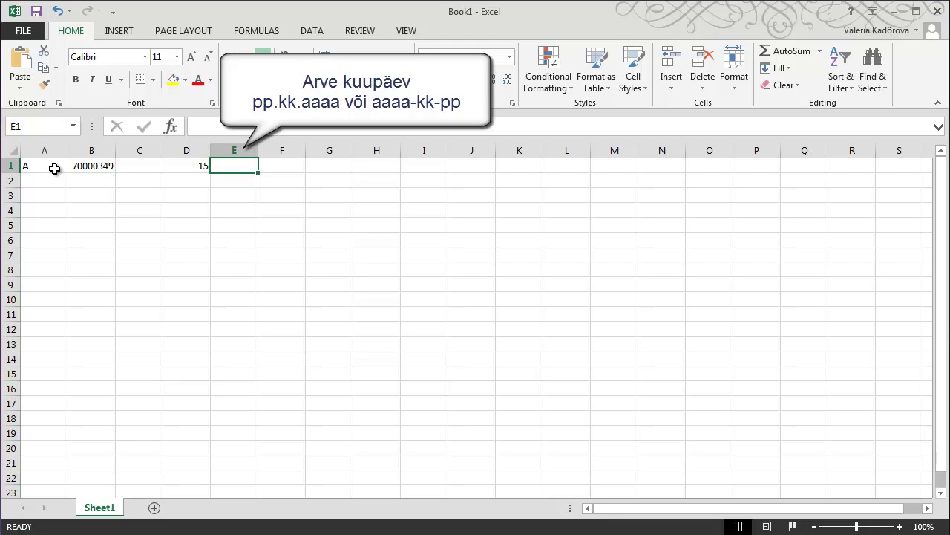
pyautogui.write('01.01.2016')
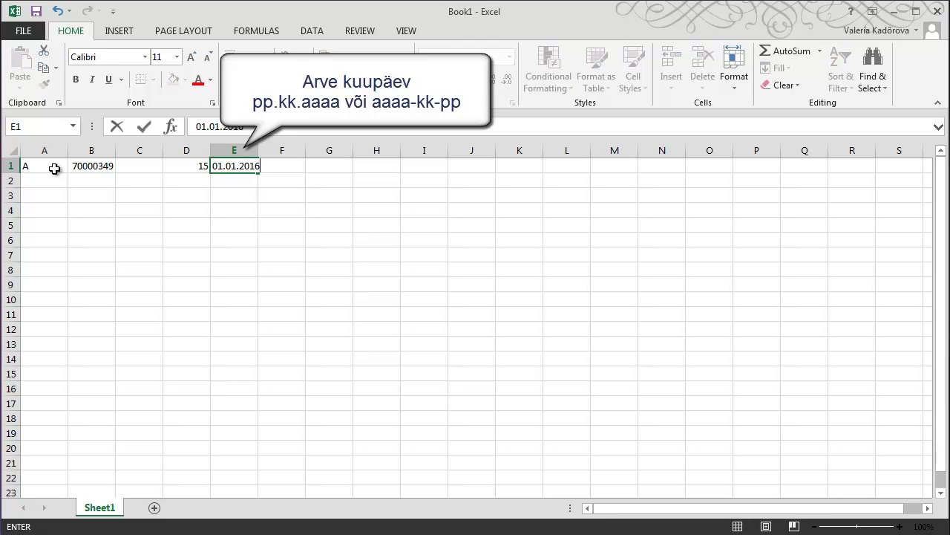
pyautogui.press('Tab')
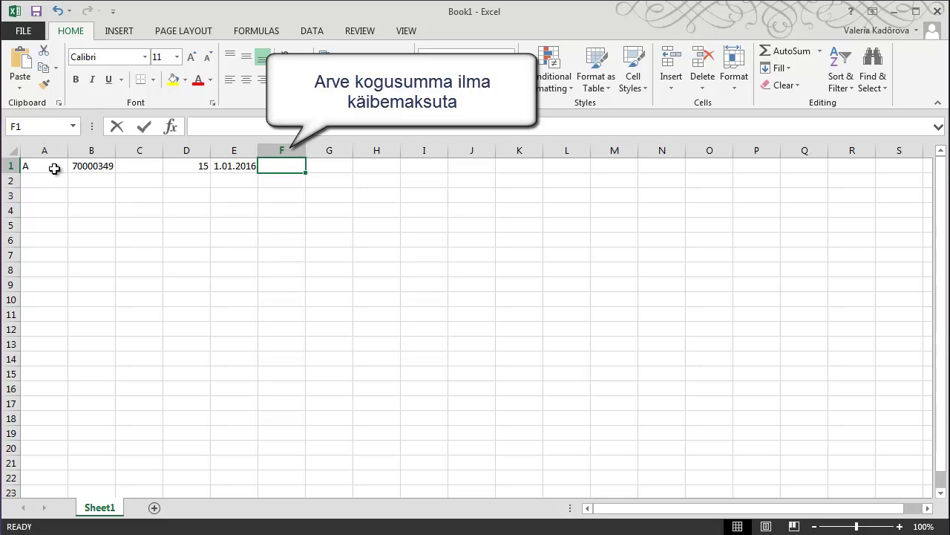
pyautogui.write('1000')
pyautogui.press('Tab')
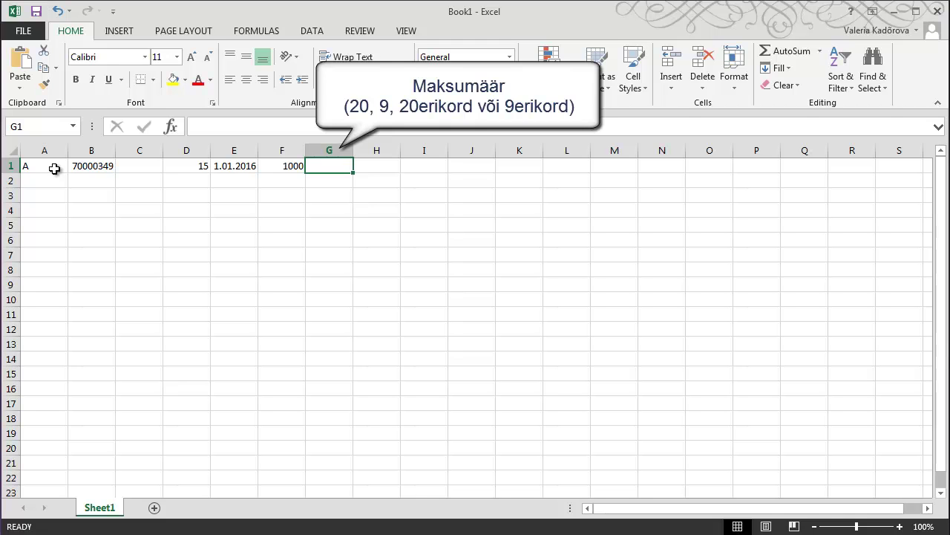
# Enter tax rate 20 in G1 and taxable turnover 1000 in I1, leaving H1 blank
pyautogui.write('20')
pyautogui.press('Tab')
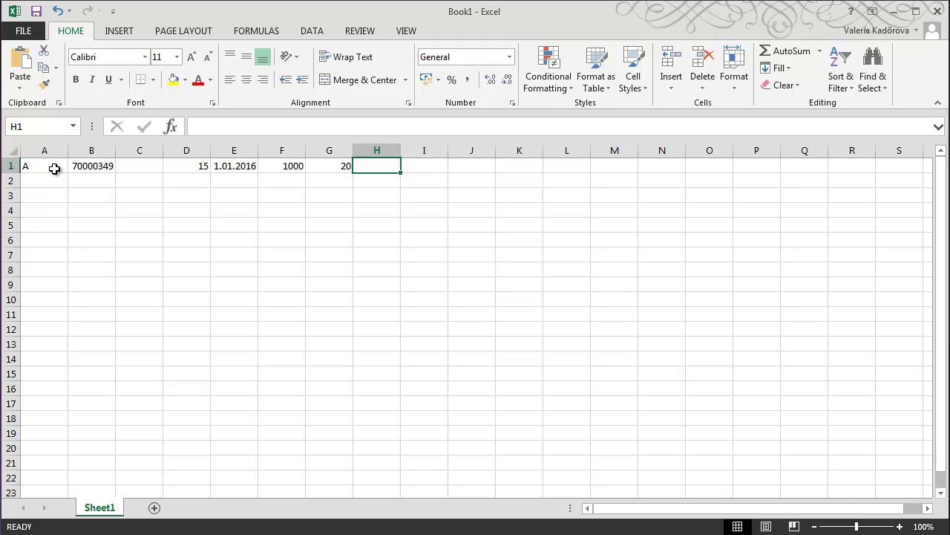
pyautogui.press('Tab')
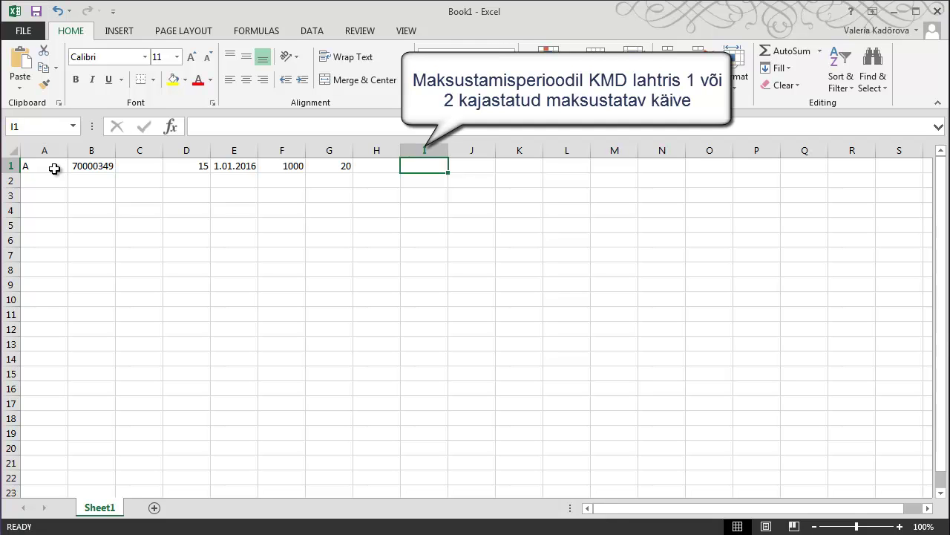
pyautogui.write('1000')
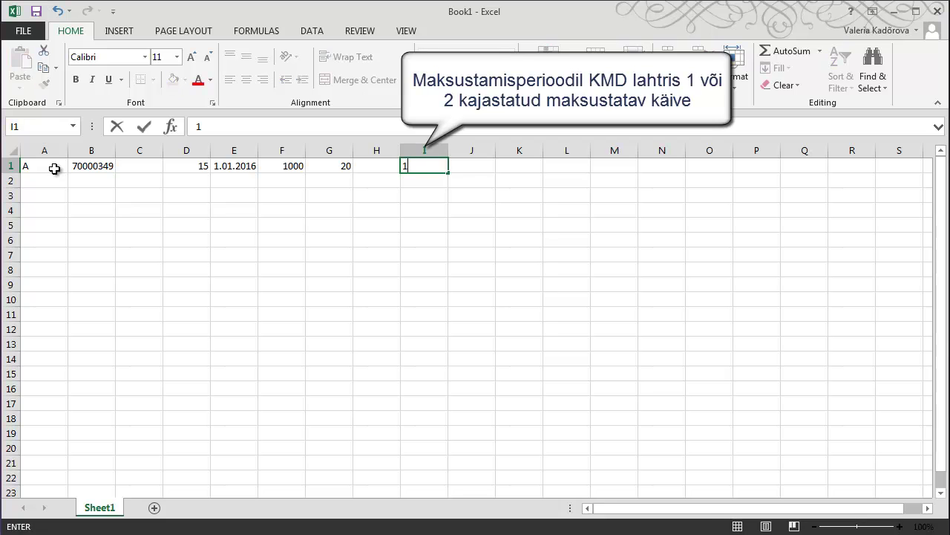
pyautogui.press('Tab')
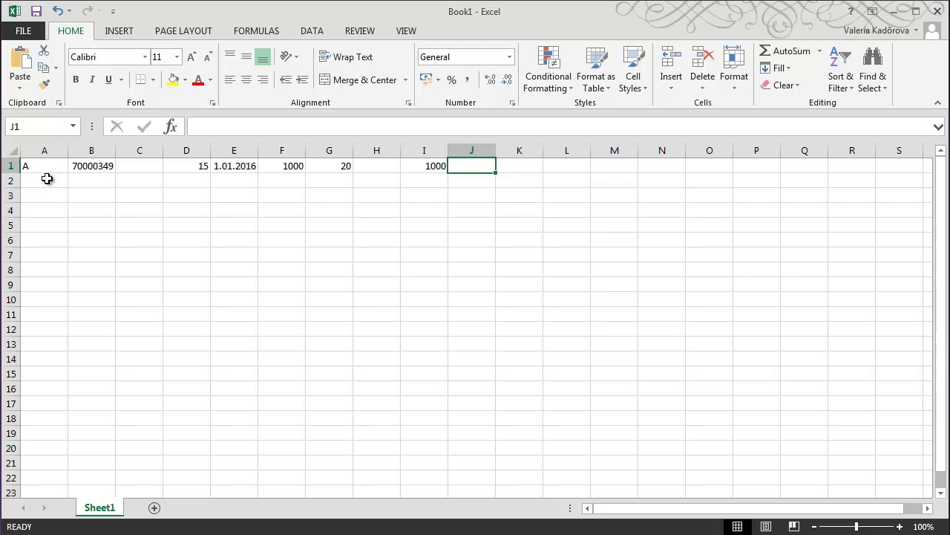
# Start row 2 with row code B in A2 and the partner's registry code in B2
pyautogui.click(47, 178)
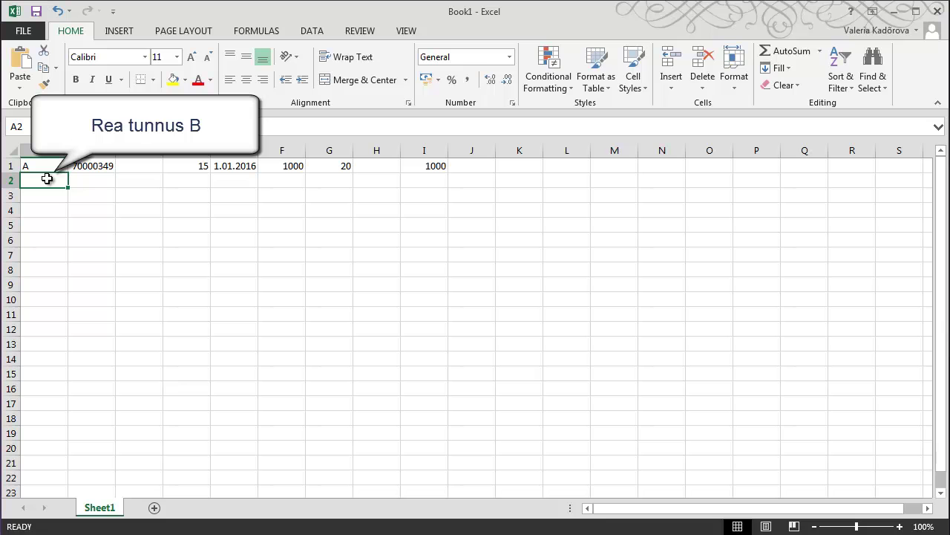
pyautogui.write('B')
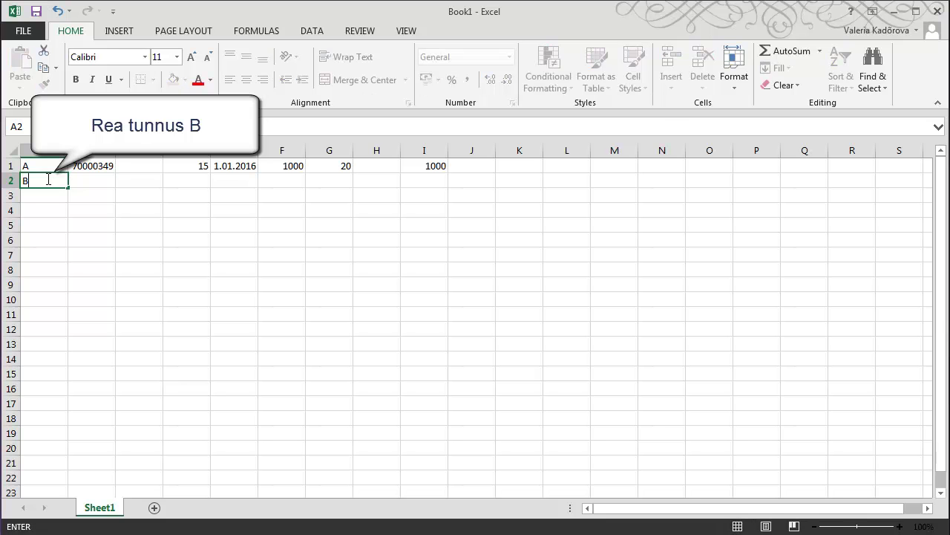
pyautogui.press('Tab')
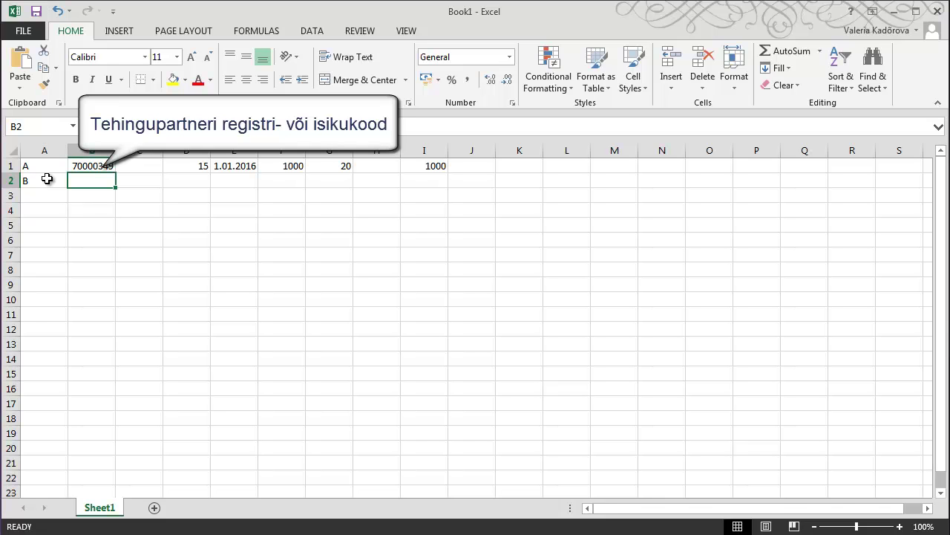
pyautogui.press('Tab')
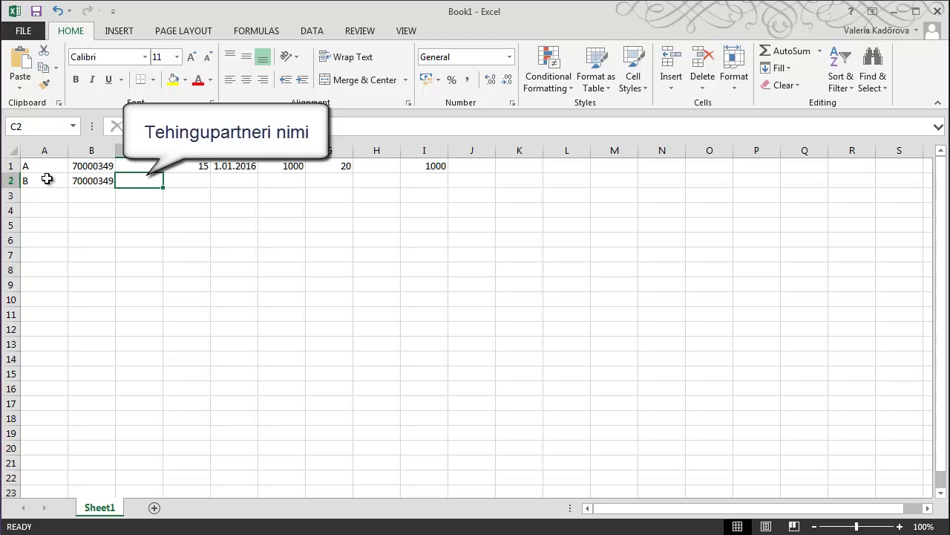
# Skip C2 and enter invoice A123, date 10.01.2016 and total 1200 in D2–F2
pyautogui.press('Right')
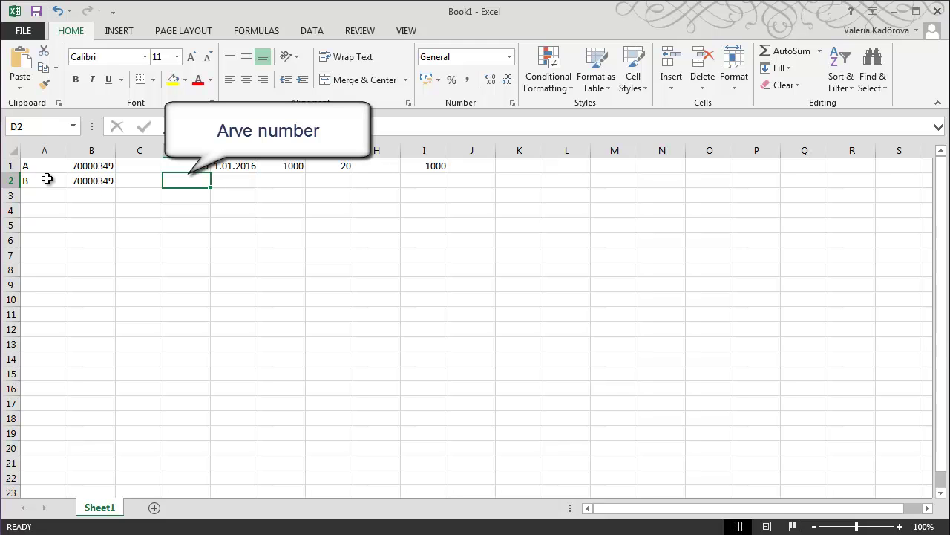
pyautogui.write('A123')
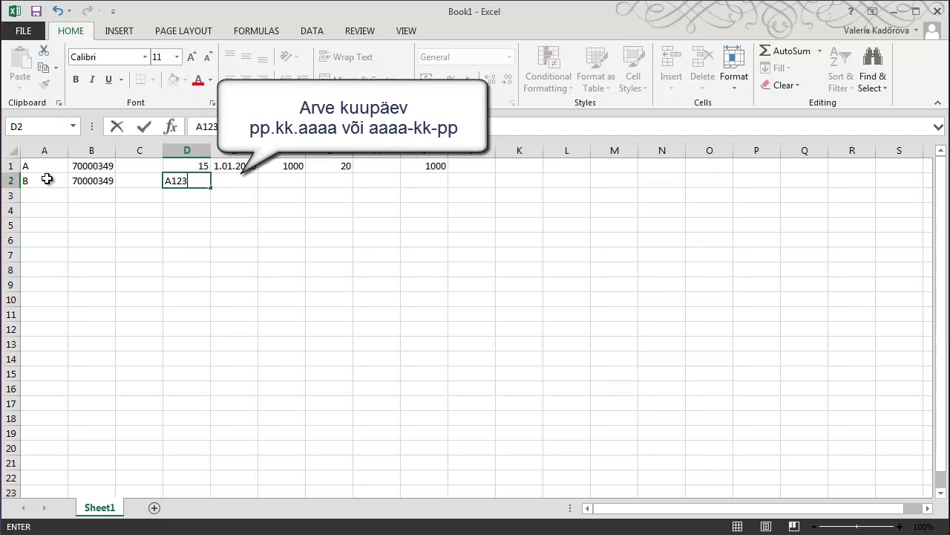
pyautogui.press('Tab')
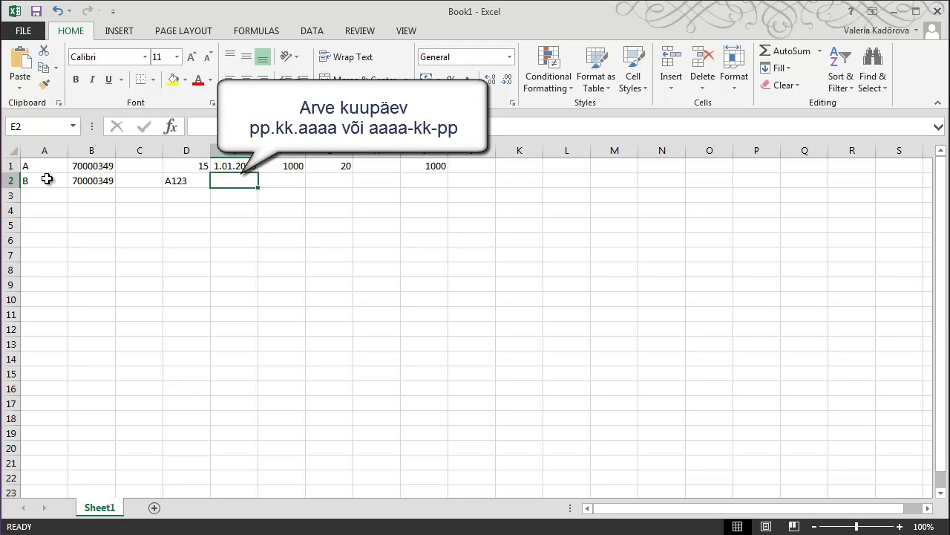
pyautogui.write('10.01.2016')
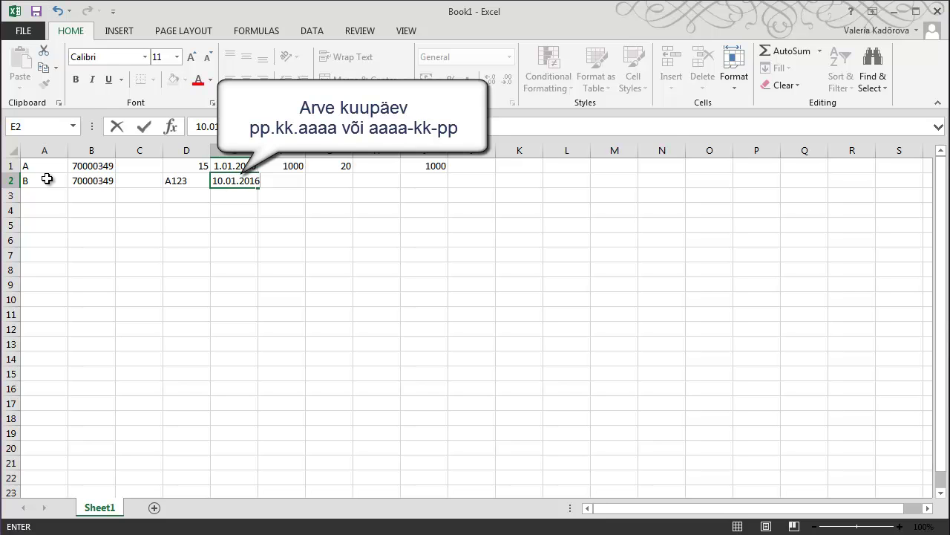
pyautogui.press('Tab')
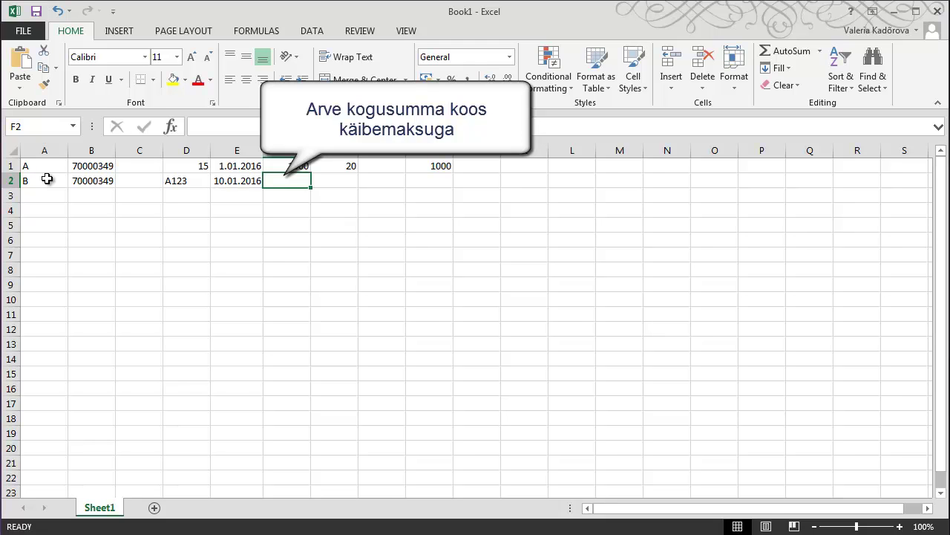
pyautogui.write('1200')
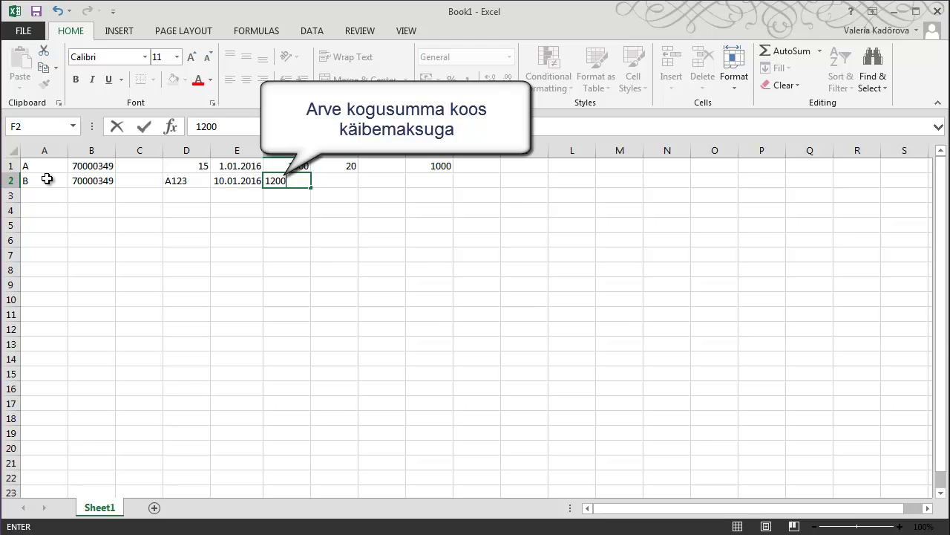
pyautogui.press('Tab')
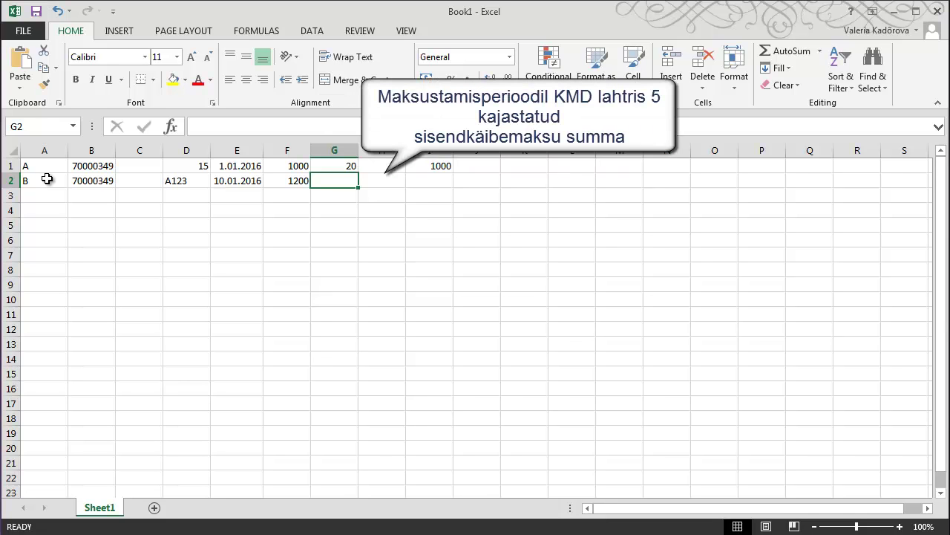
# Leave G2 empty and enter 200 in H2
pyautogui.press('Right')
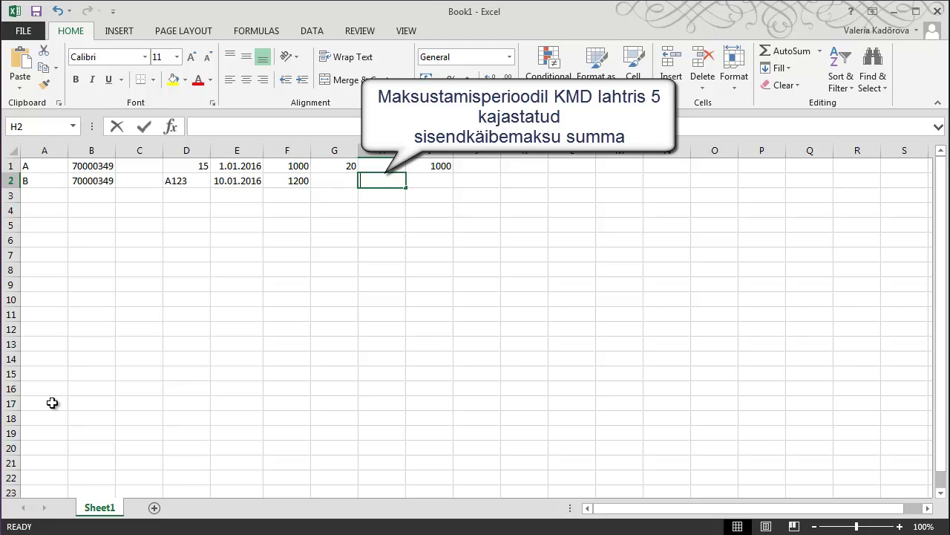
pyautogui.write('200')
pyautogui.press('Tab')
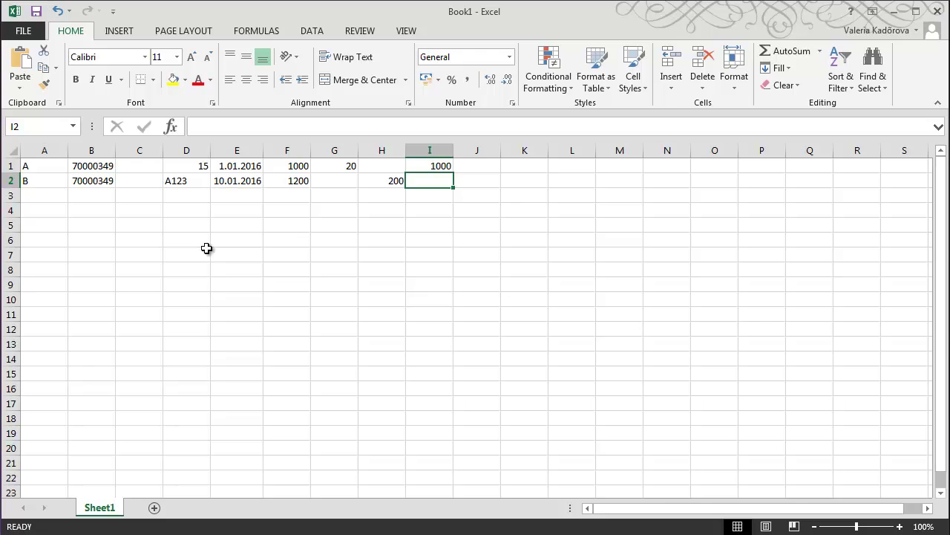
# Open the Save As dialog from the File backstage, browsing for a save location
pyautogui.click(28, 34)
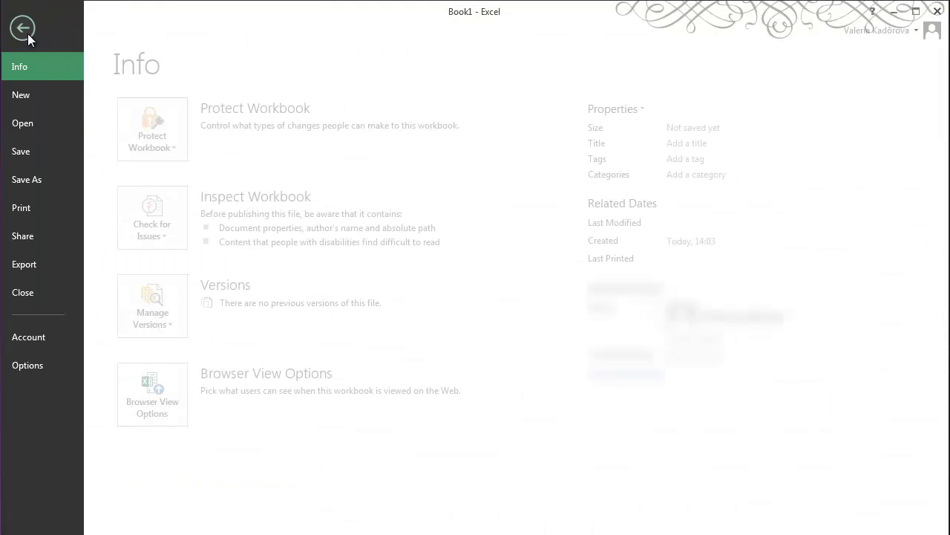
pyautogui.click(34, 178)
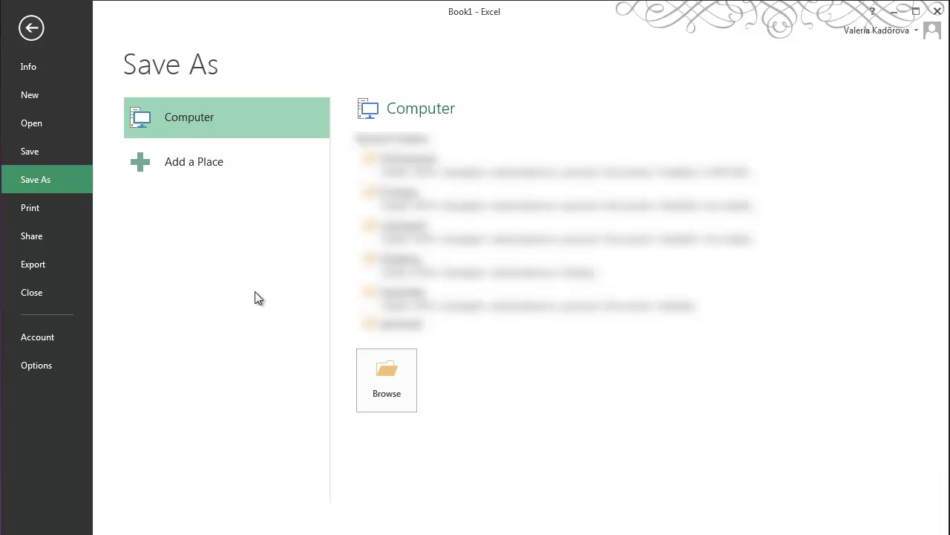
pyautogui.click(379, 367)
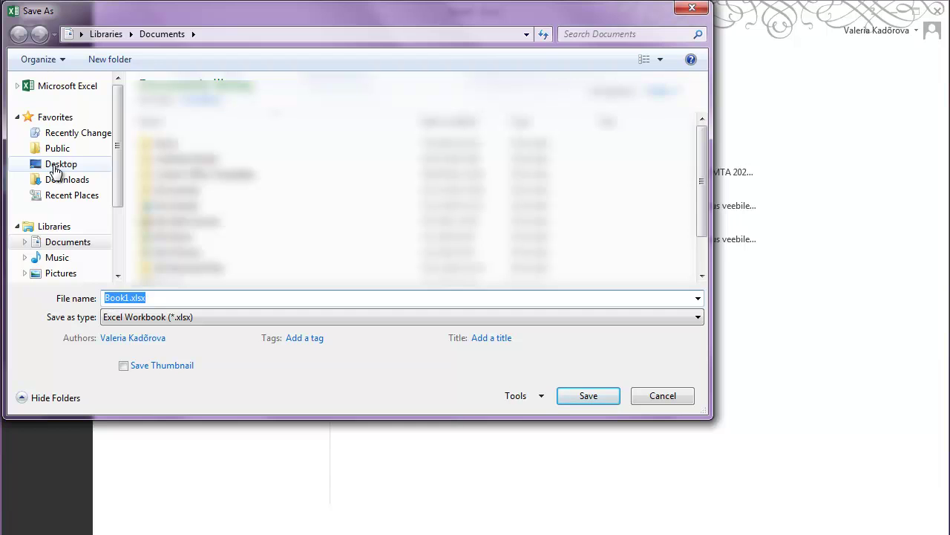
# Save the sheet to the Desktop as KMD INF CSV in CSV (Comma delimited) format, keeping that format
pyautogui.click(56, 169)
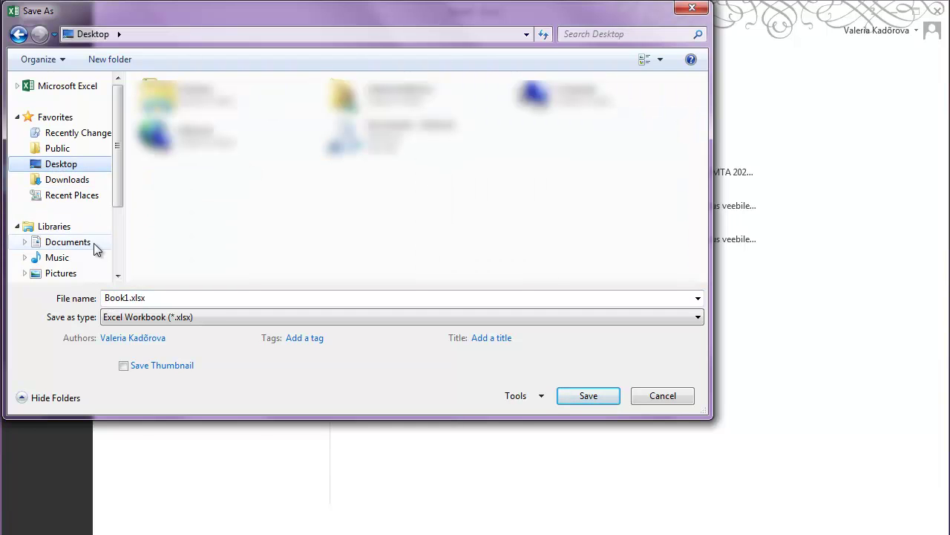
pyautogui.click(119, 296)
pyautogui.write('KMe INF CSV')
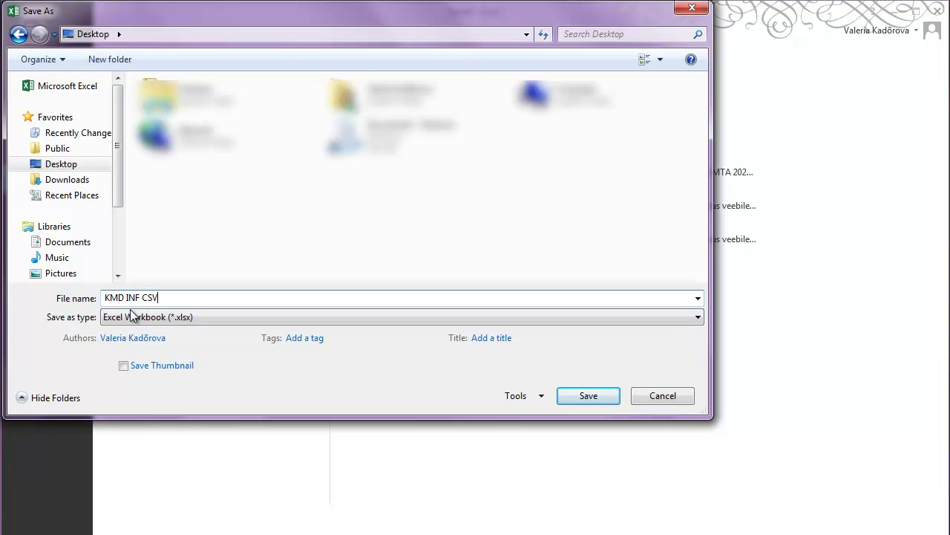
pyautogui.click(133, 318)
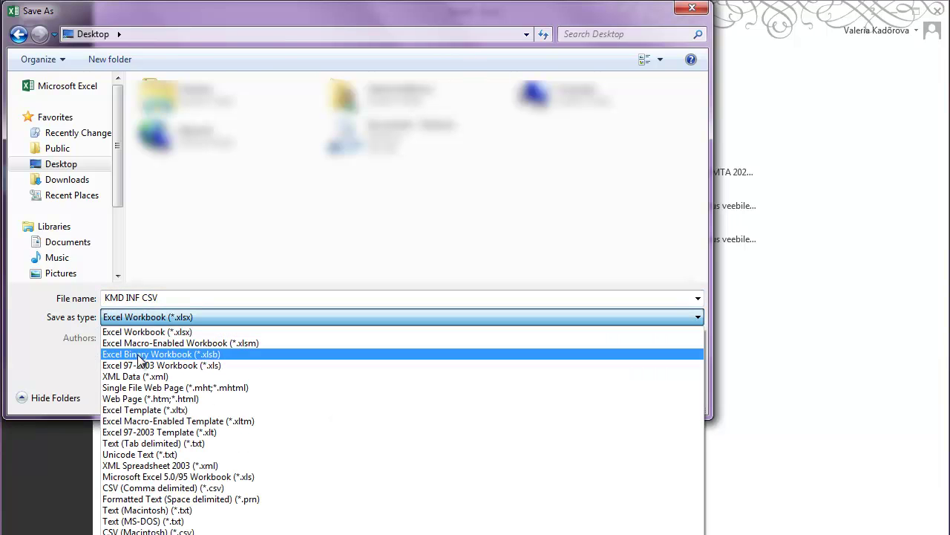
pyautogui.click(151, 487)
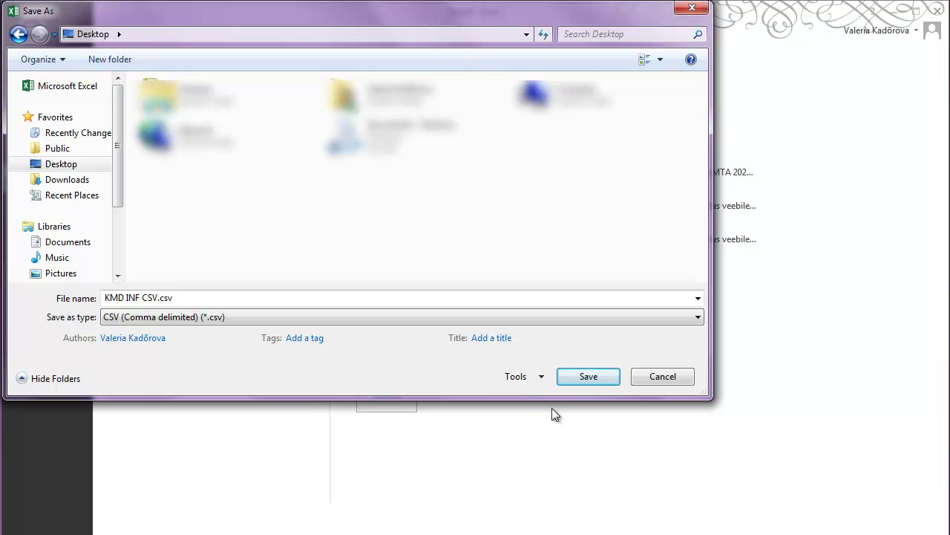
pyautogui.click(589, 384)
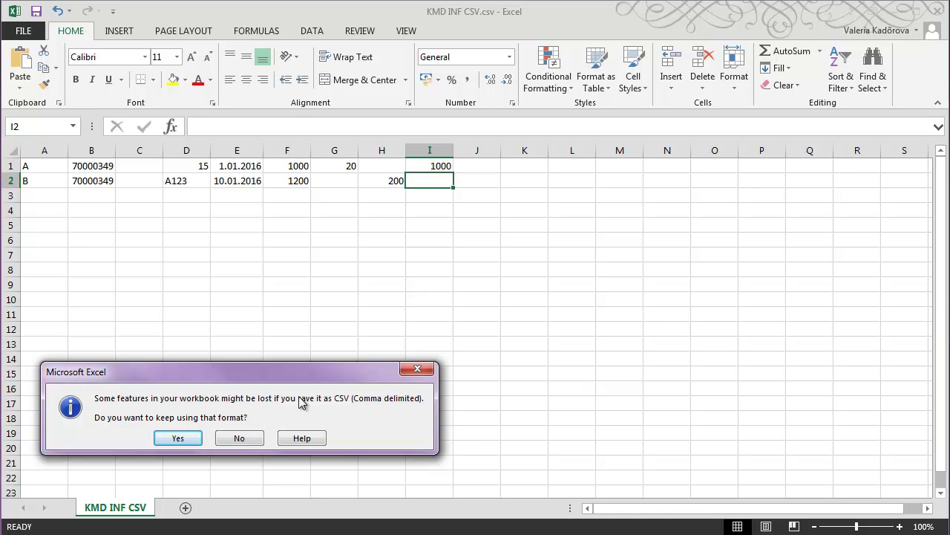
pyautogui.click(181, 438)
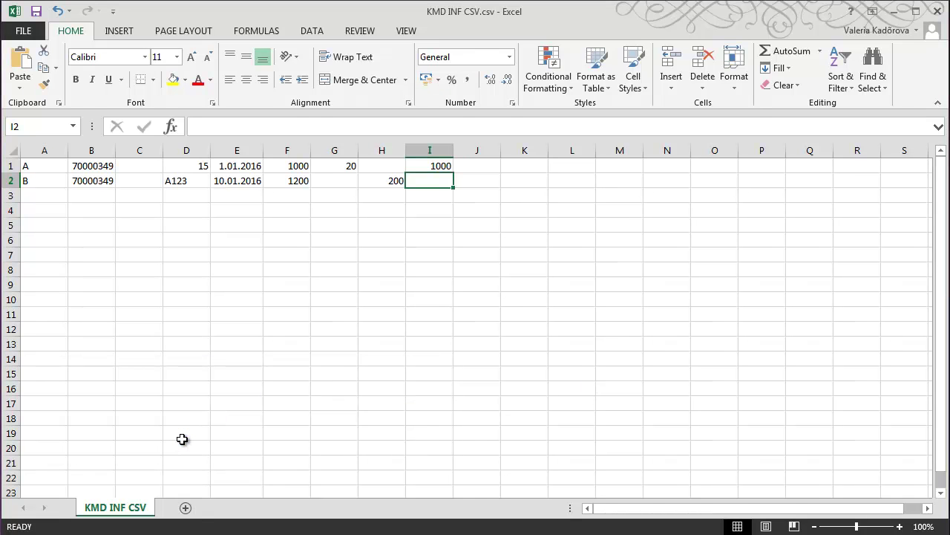